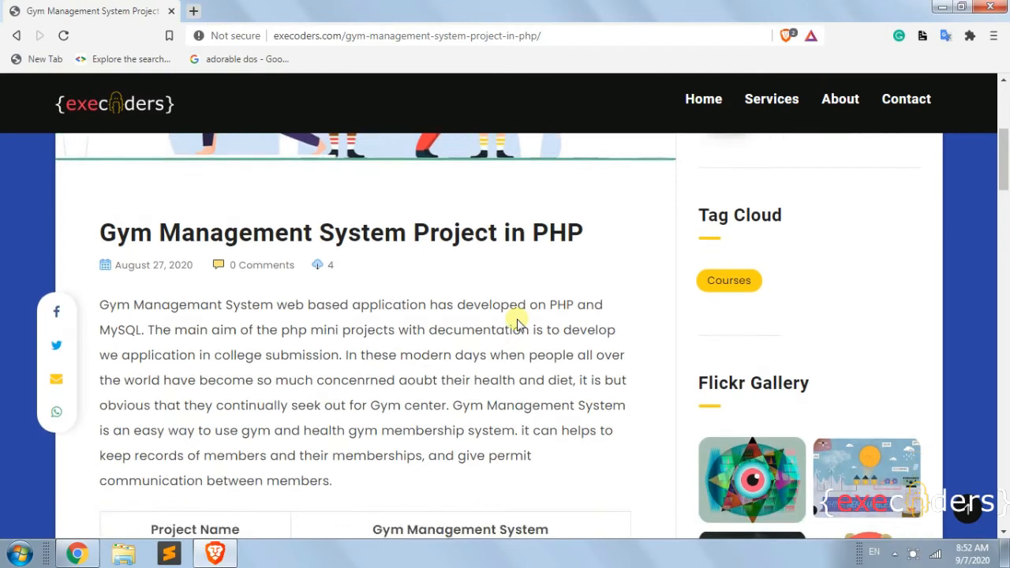
Scroll the Gym Management System article down to its Download button and admin login credentials.
scroll(474, 330, "down", 1)
scroll(474, 330, "down", 10)
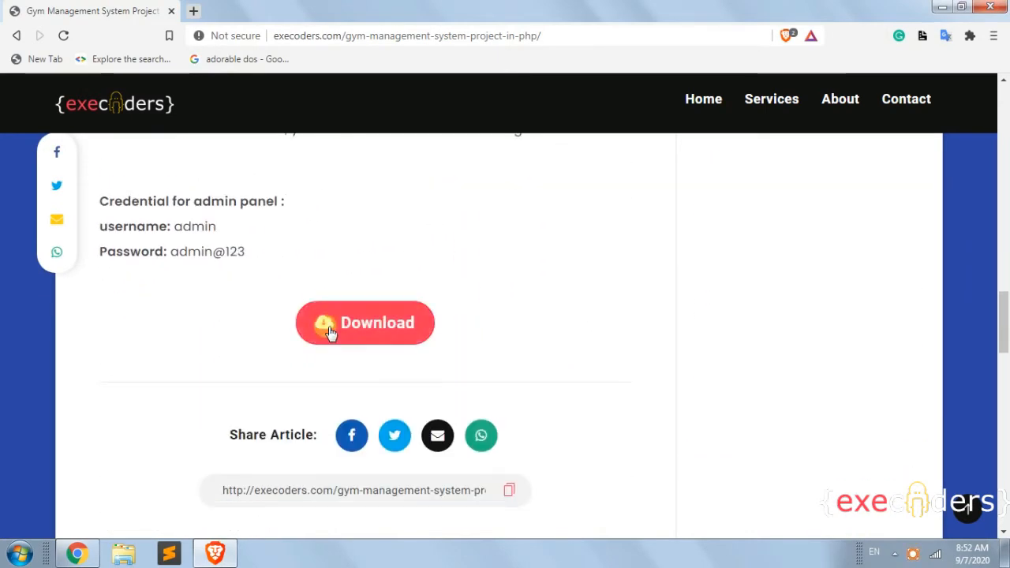
Follow the article's Download link to Google Drive and save fitness-club-1.0.zip to the Desktop.
left_click(364, 323)
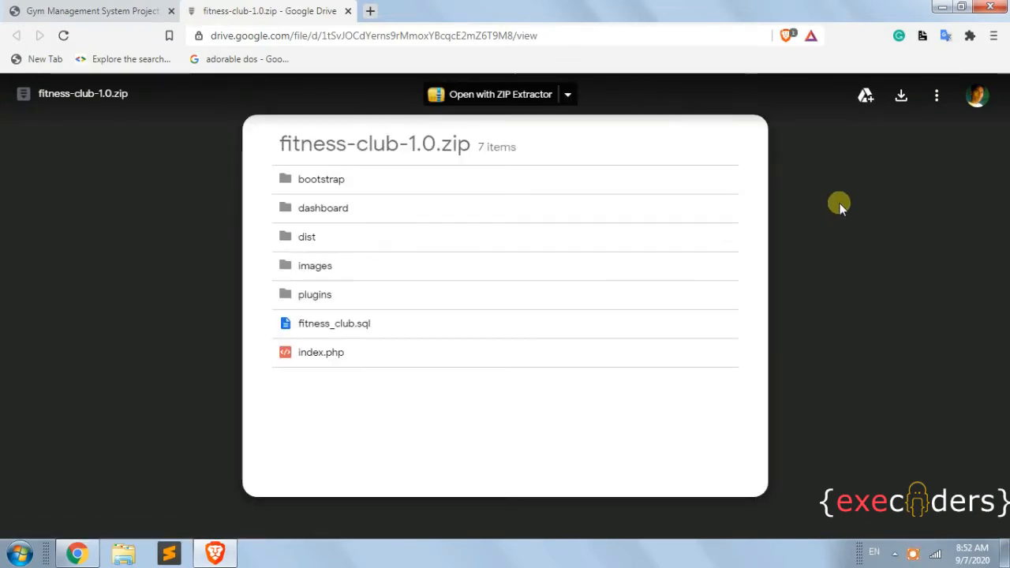
left_click(902, 98)
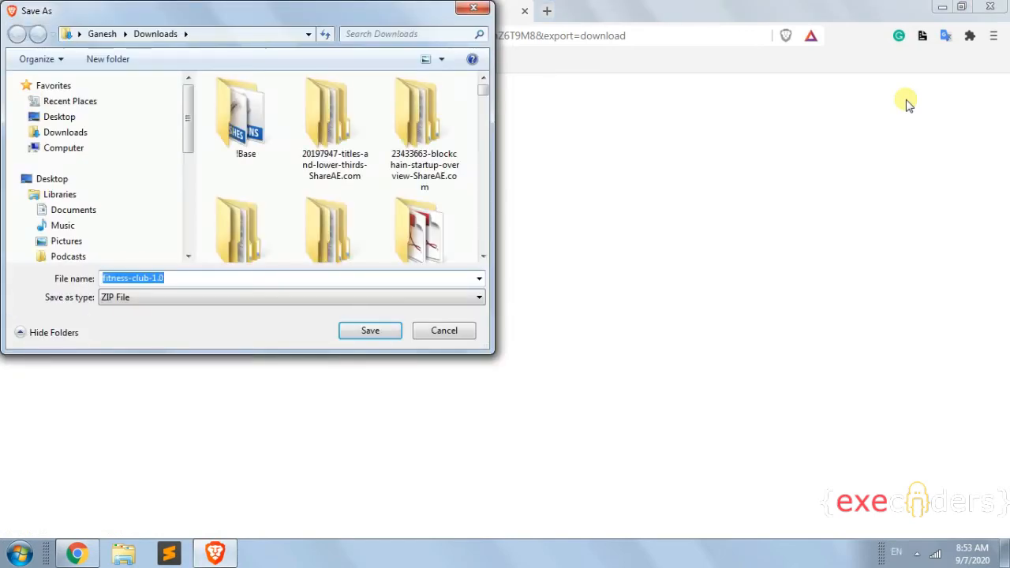
left_click(93, 119)
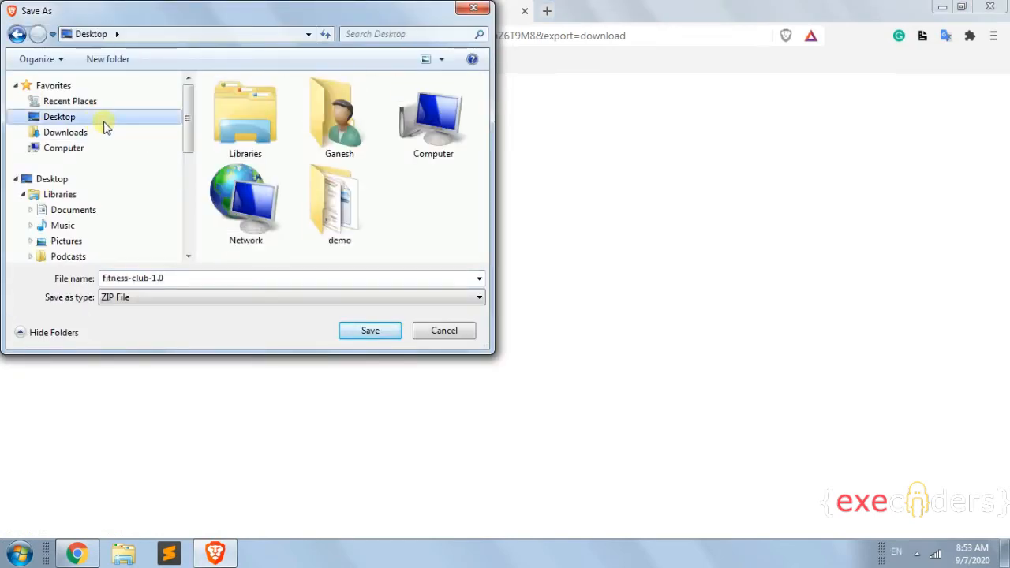
left_click(379, 334)
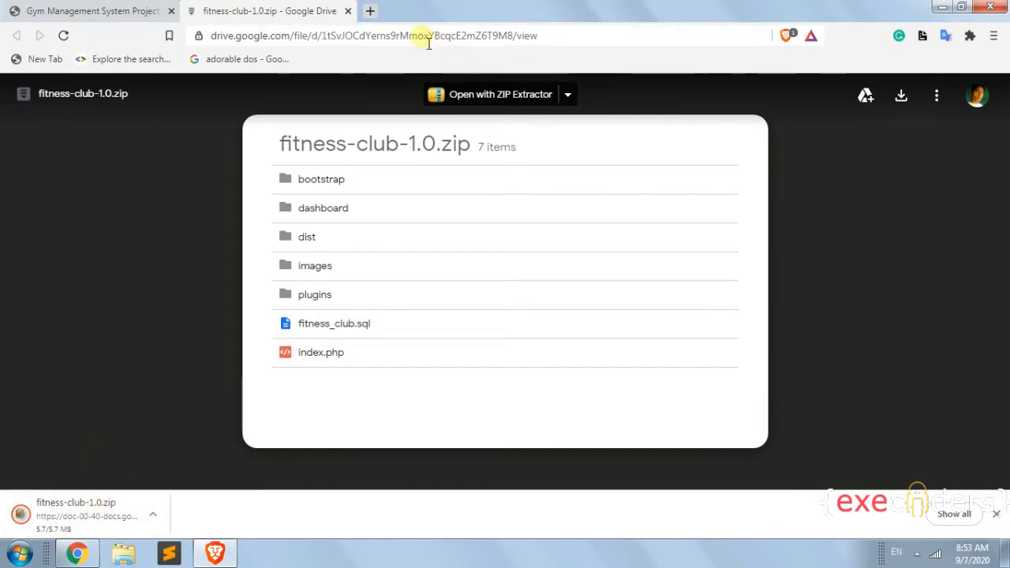
Close the Drive tab and use the zip download's Show in folder option.
left_click(348, 12)
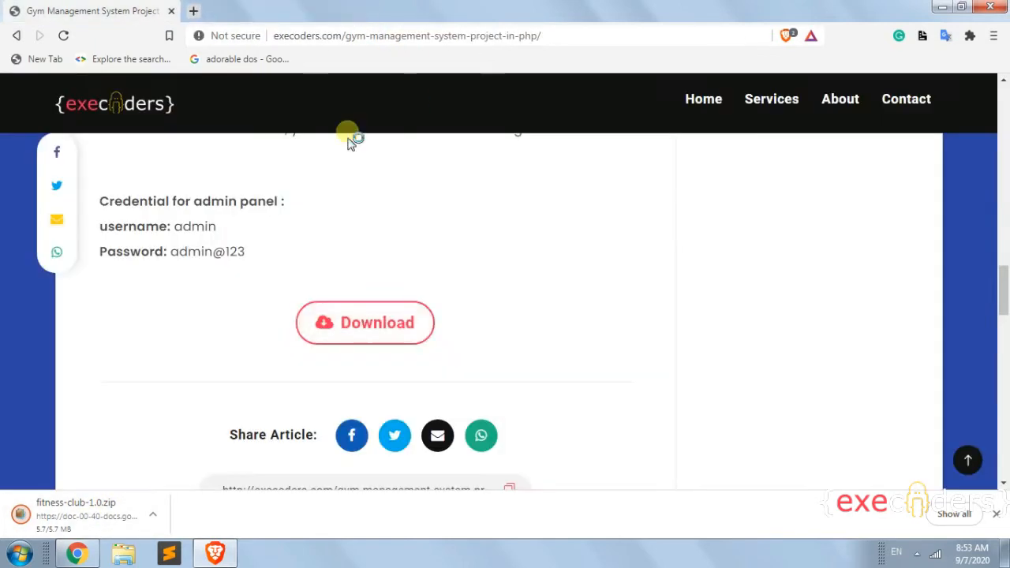
left_click(154, 515)
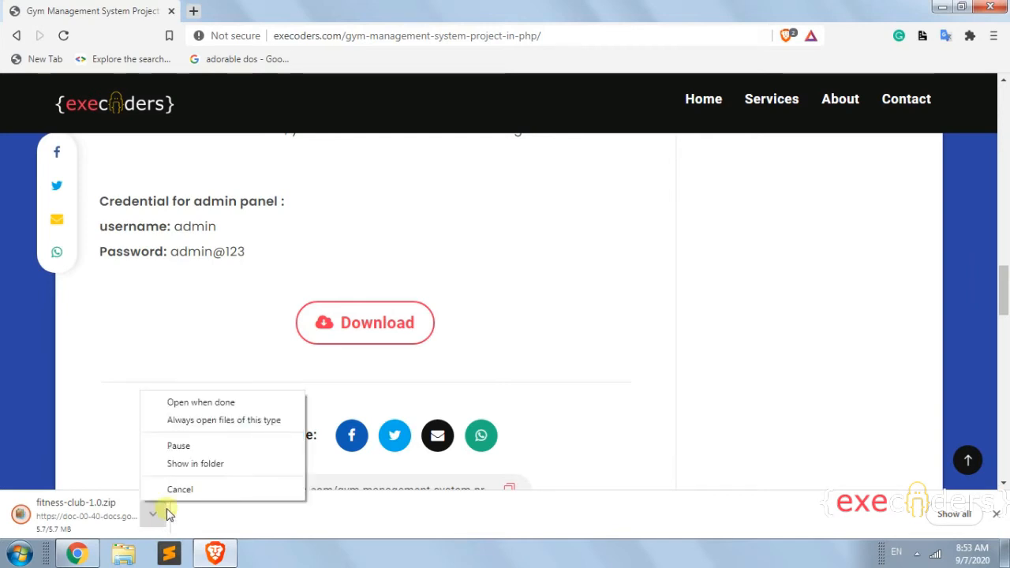
left_click(199, 463)
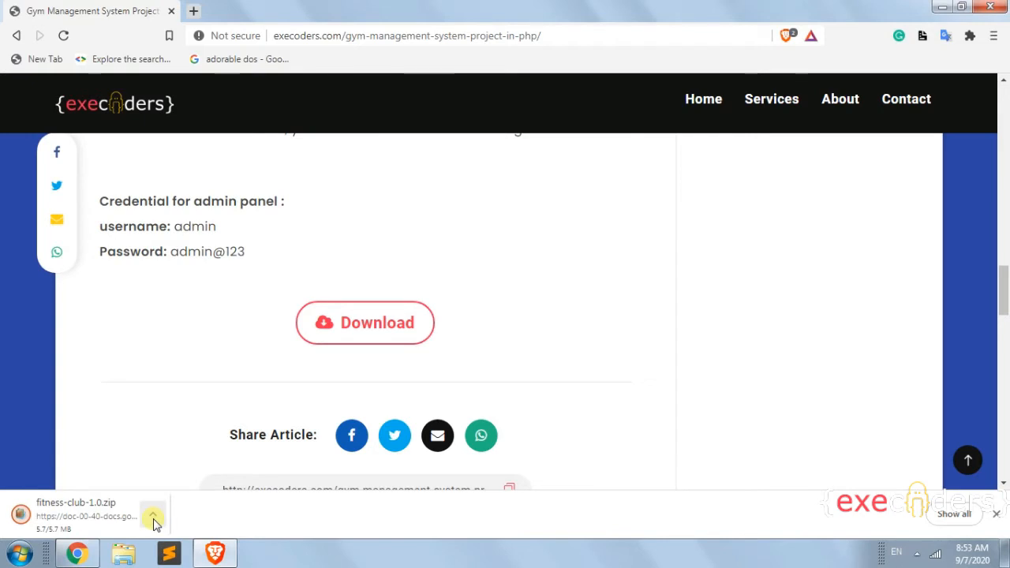
left_click(154, 517)
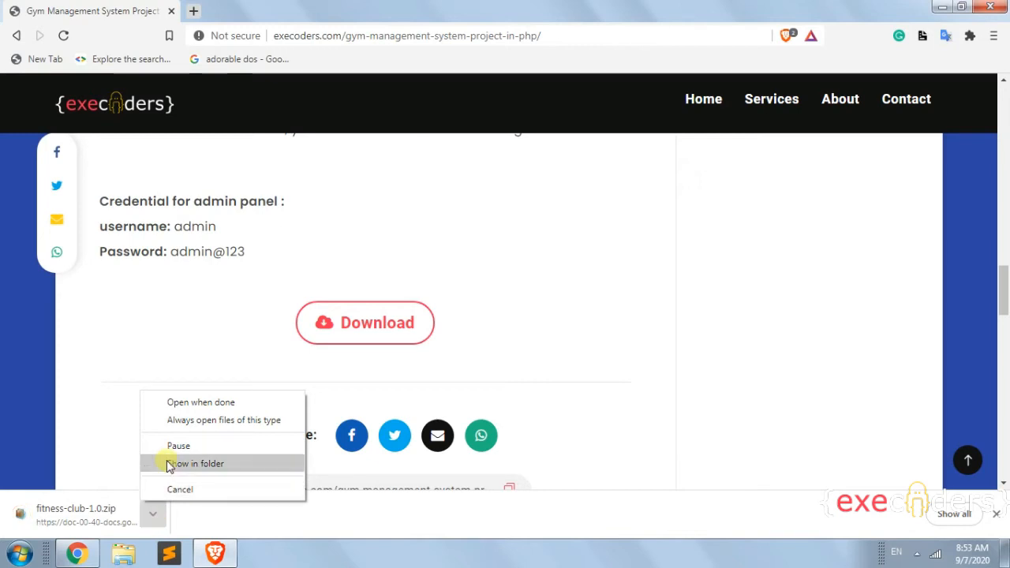
left_click(195, 464)
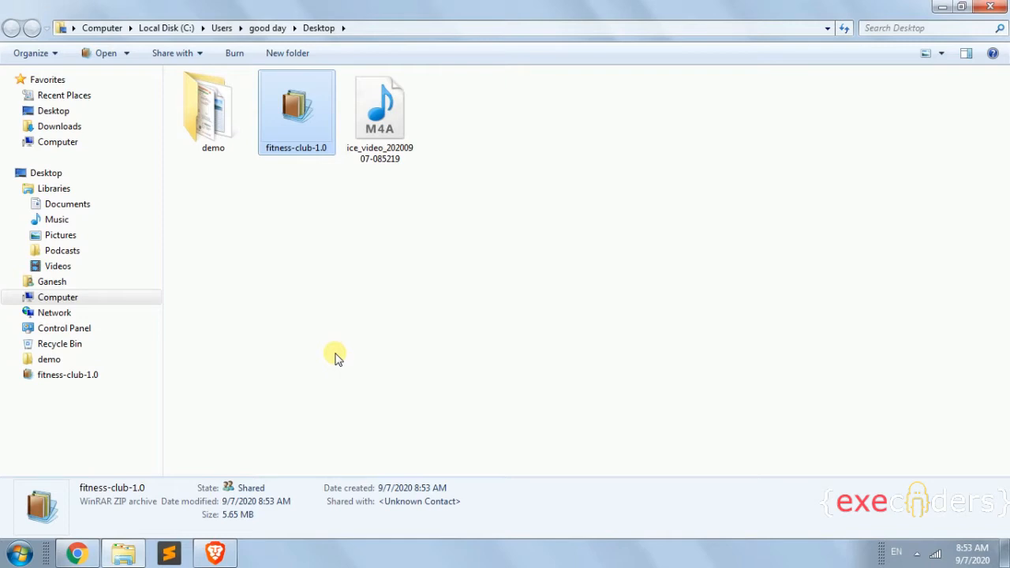
Refresh the Desktop, extract the zip to a fitness-club-1.0 folder, and open it to check its contents.
right_click(363, 219)
left_click(390, 278)
left_click(294, 114)
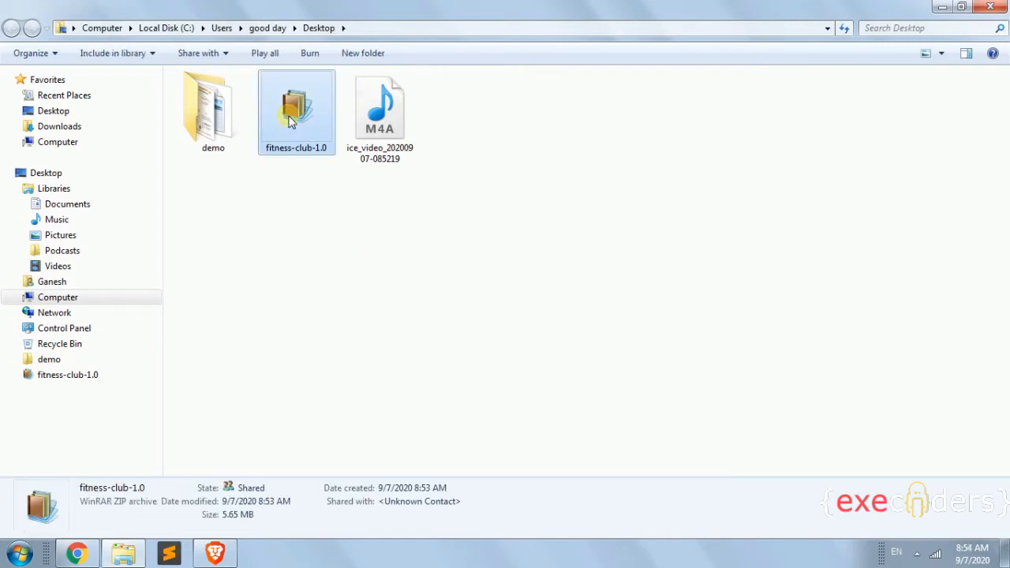
right_click(292, 120)
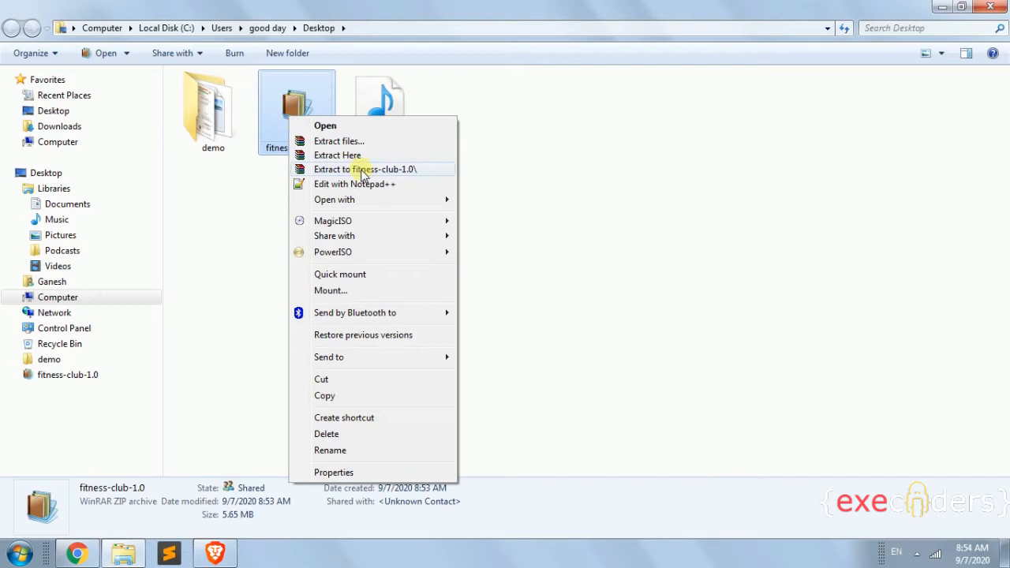
left_click(365, 169)
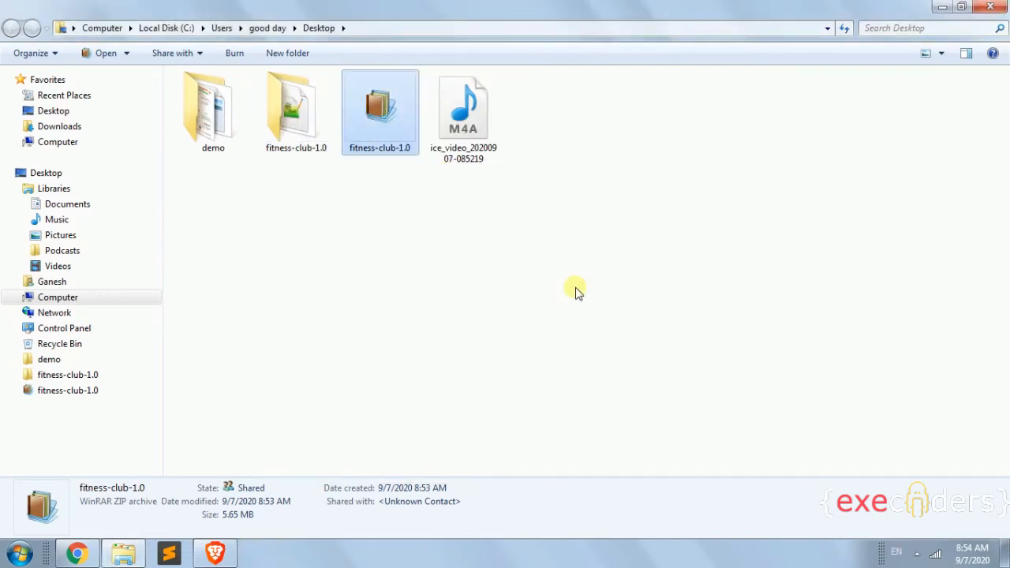
double_click(297, 118)
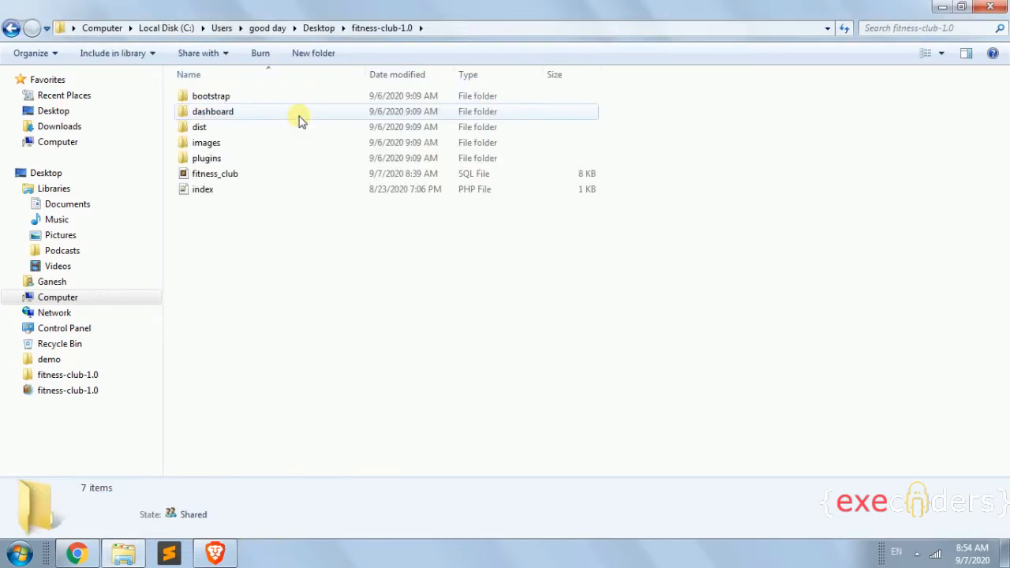
left_click(215, 552)
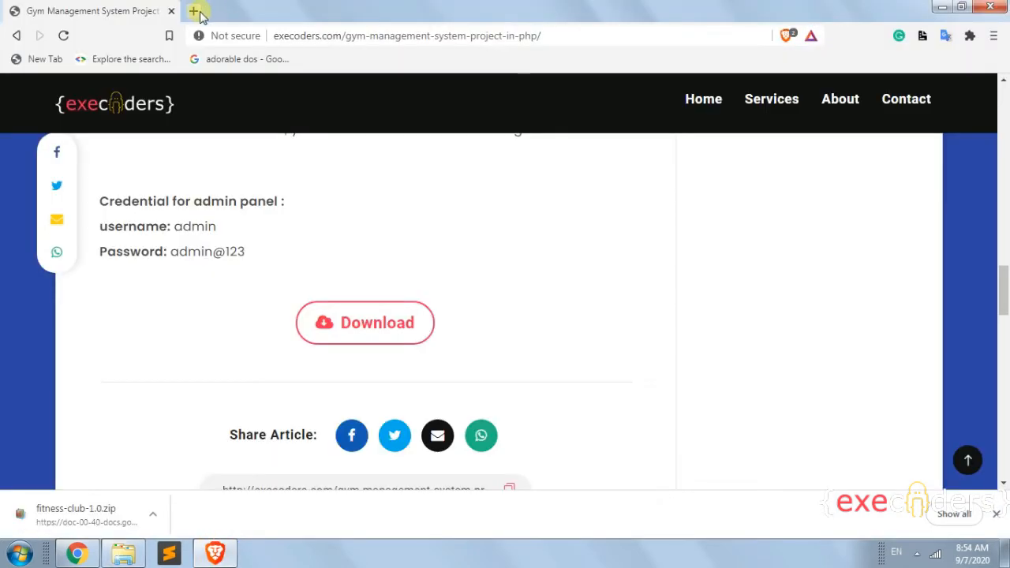
Load localhost/phpmyadmin in a new tab and open its New database page.
left_click(194, 11)
type("lo")
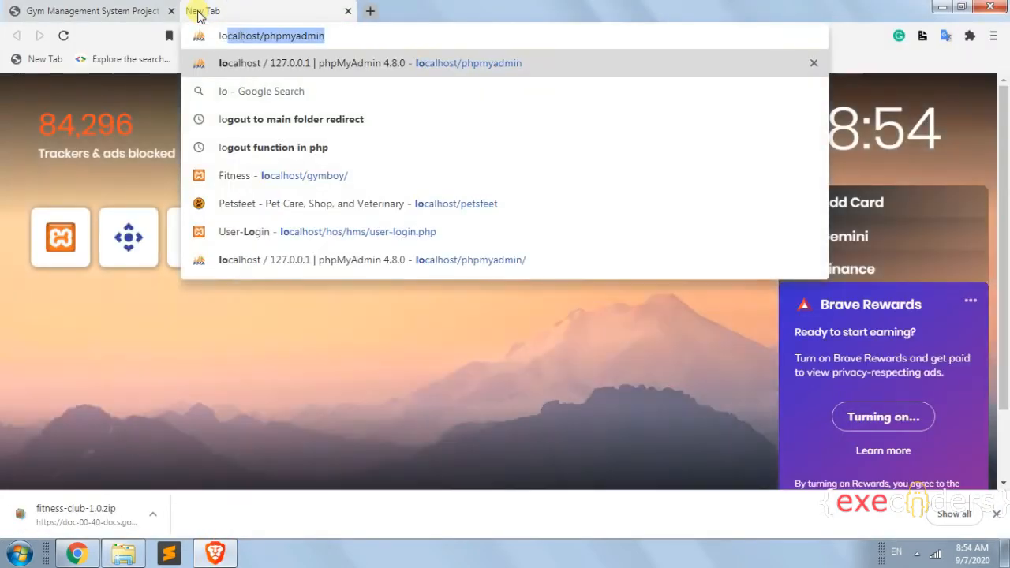
key("Return")
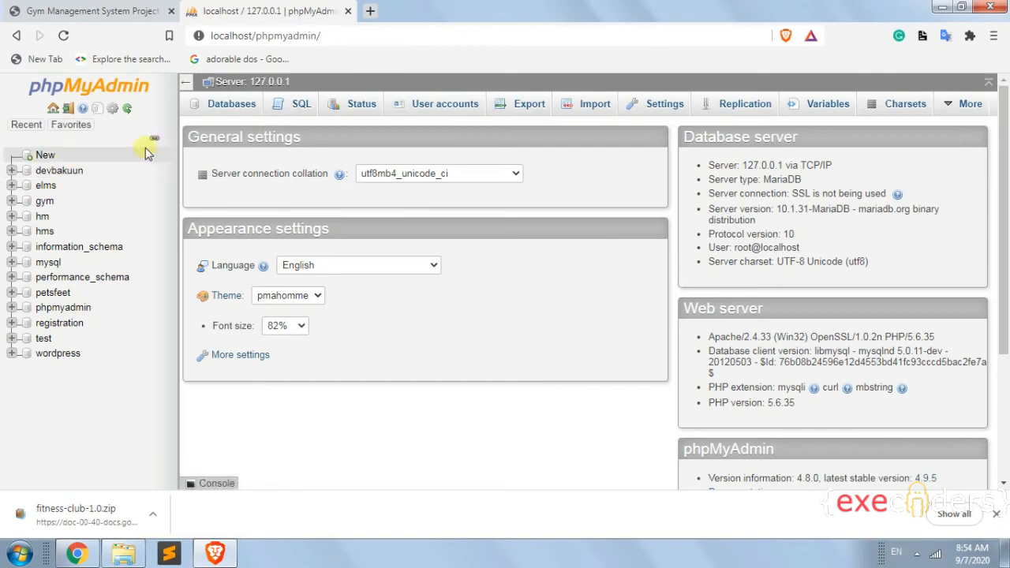
left_click(45, 155)
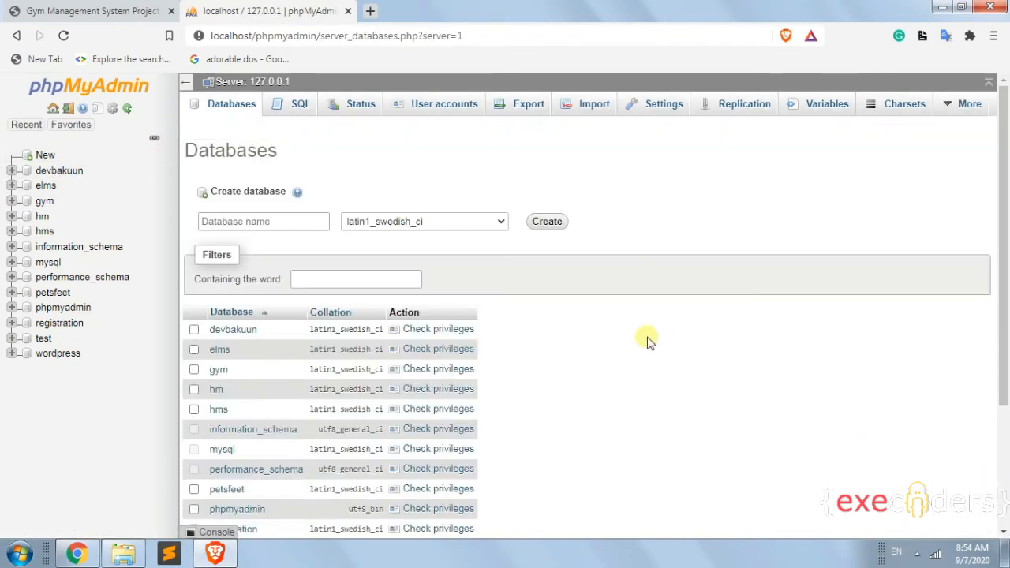
key("alt+Tab")
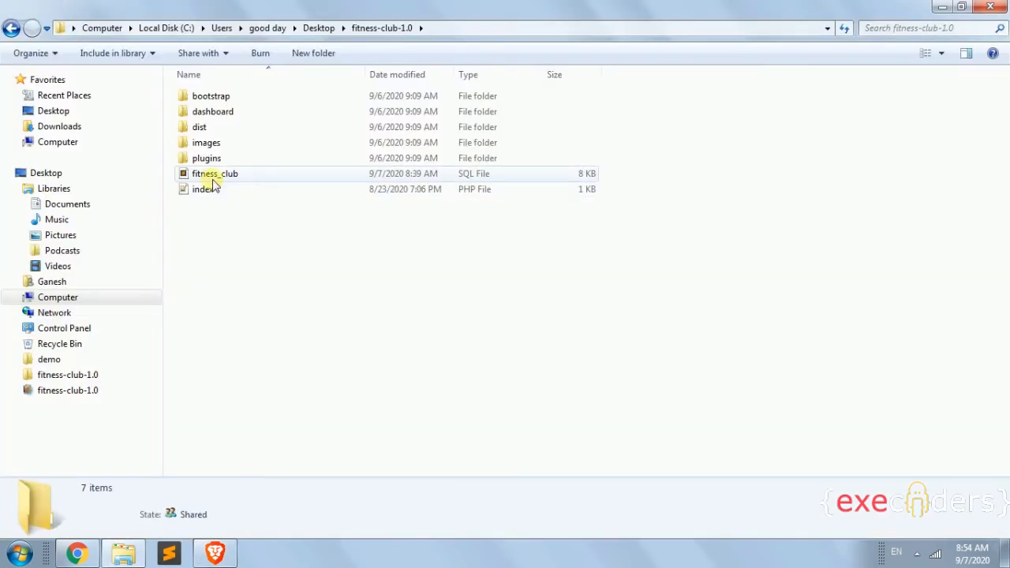
Open fitness_club.sql from the project folder in Sublime Text.
left_click(208, 173)
right_click(211, 177)
mouse_move(271, 198)
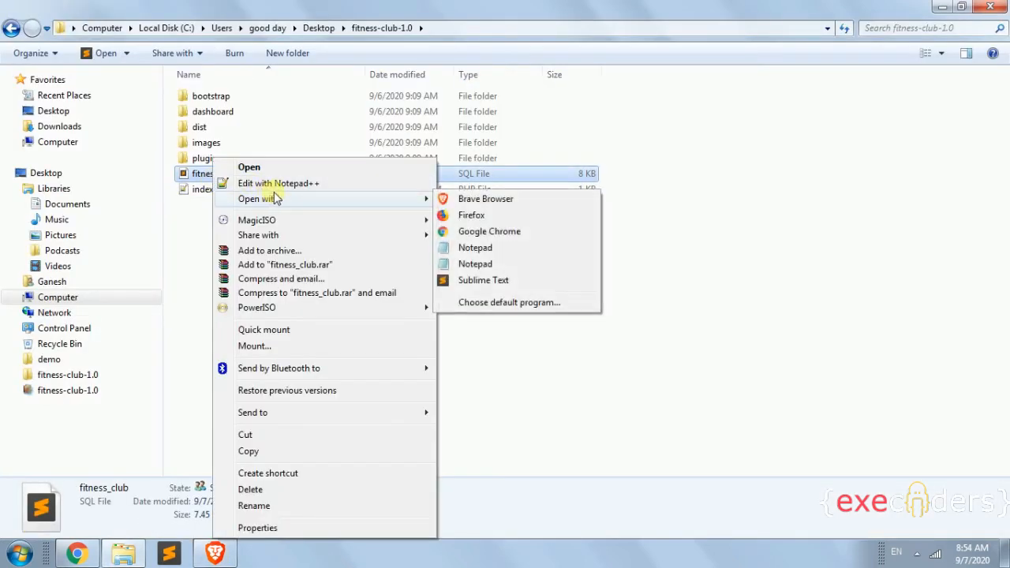
left_click(500, 282)
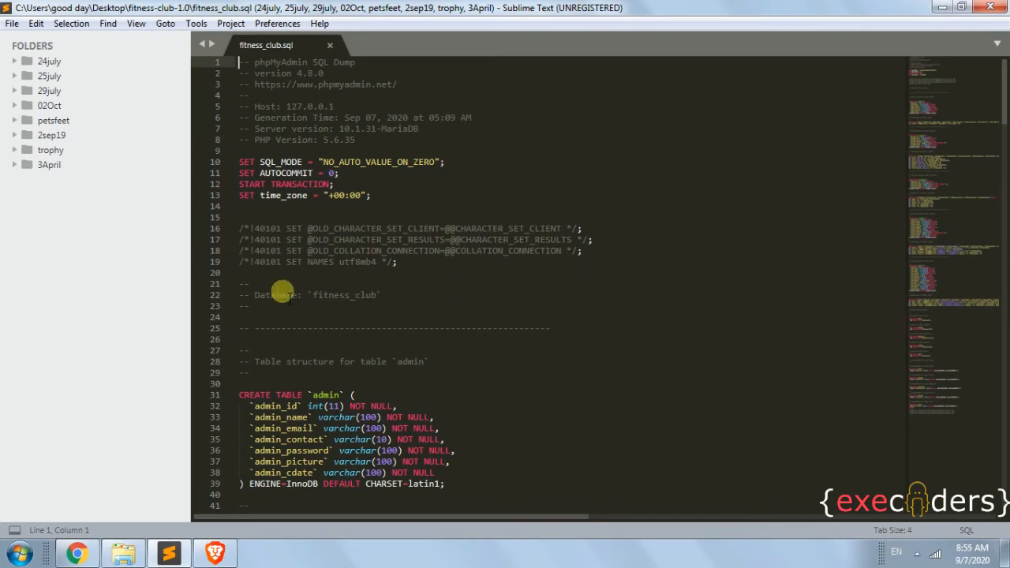
Copy the database name fitness_club and focus phpMyAdmin's Database name field.
left_click(343, 285)
double_click(345, 295)
key("ctrl+c")
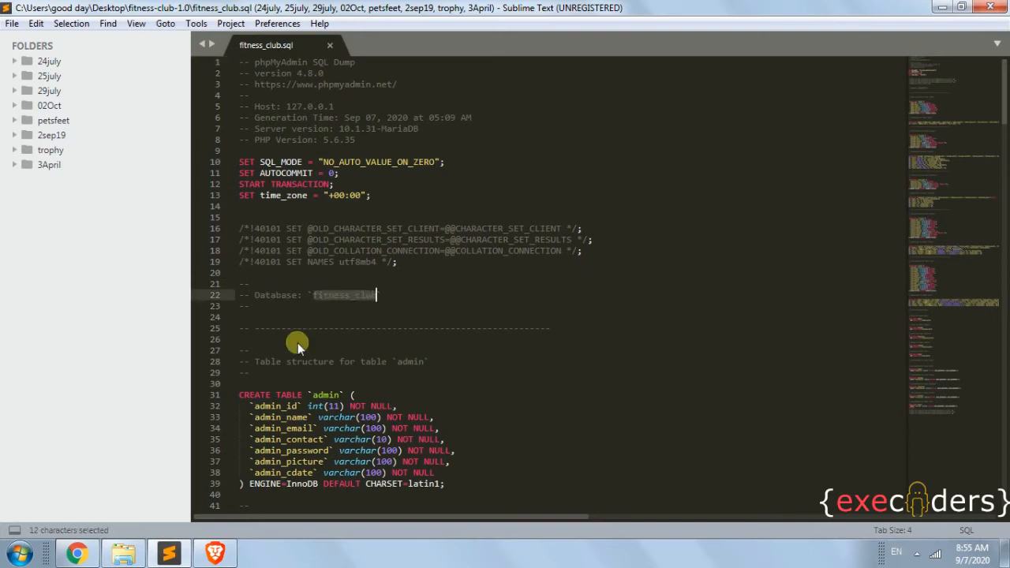
left_click(214, 554)
left_click(262, 223)
Create the fitness_club database, open its SQL tab, and select the whole dump in Sublime Text.
key("ctrl+v")
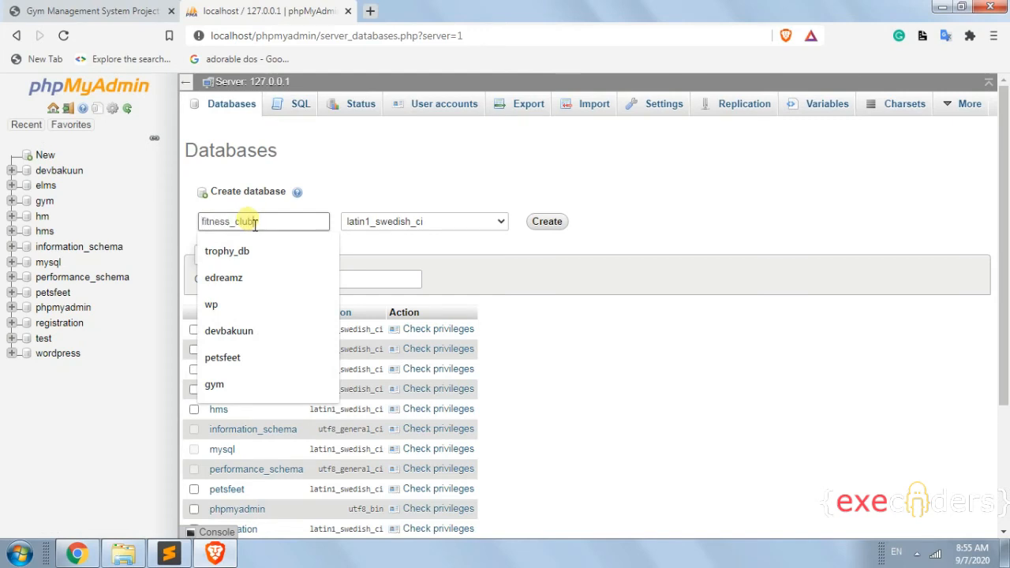
left_click(557, 226)
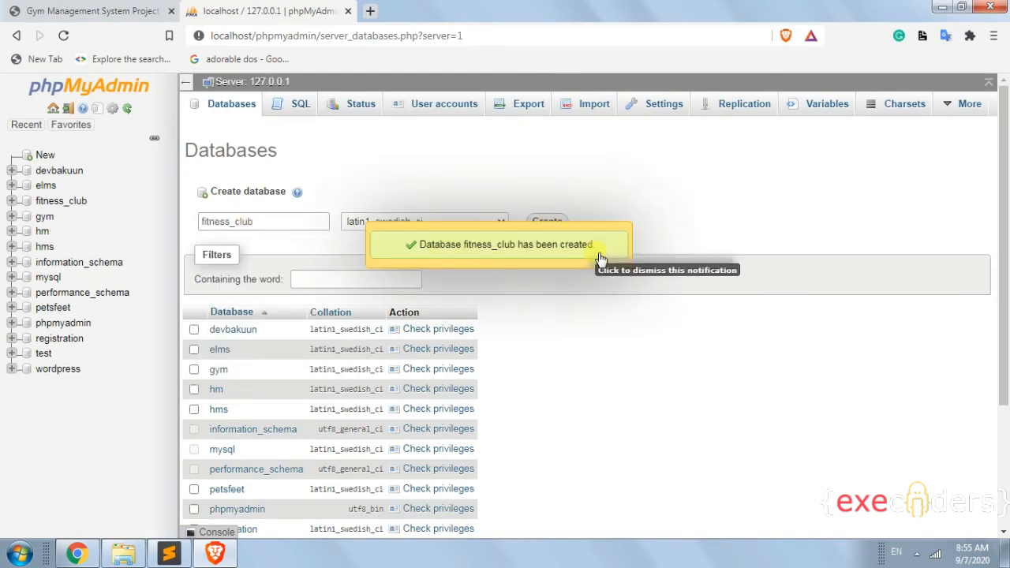
left_click(66, 210)
left_click(300, 107)
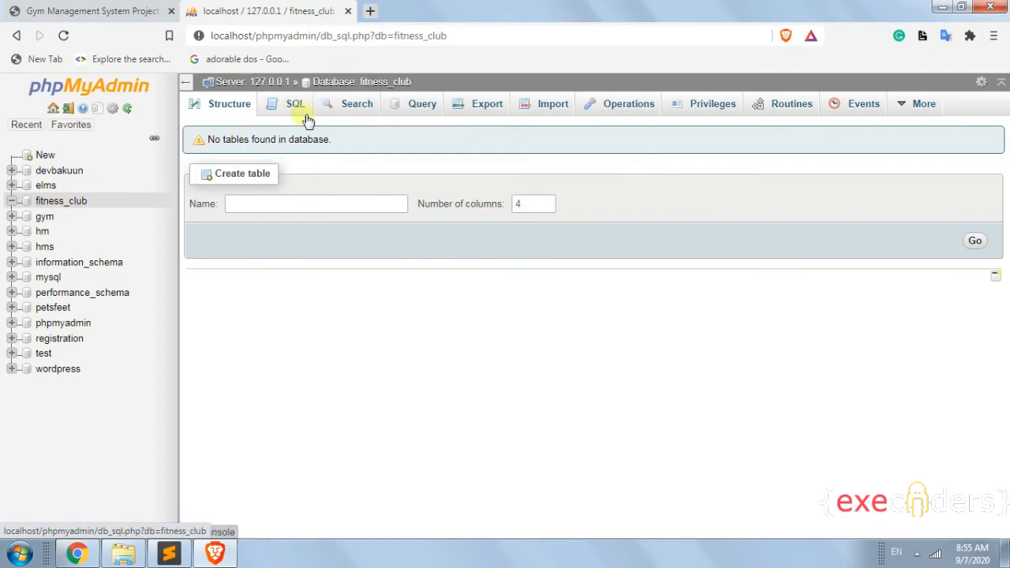
key("alt+Tab")
key("ctrl+a")
key("ctrl+c")
Paste the full SQL dump into fitness_club's SQL tab, run it, and reopen the table list.
key("alt+Tab")
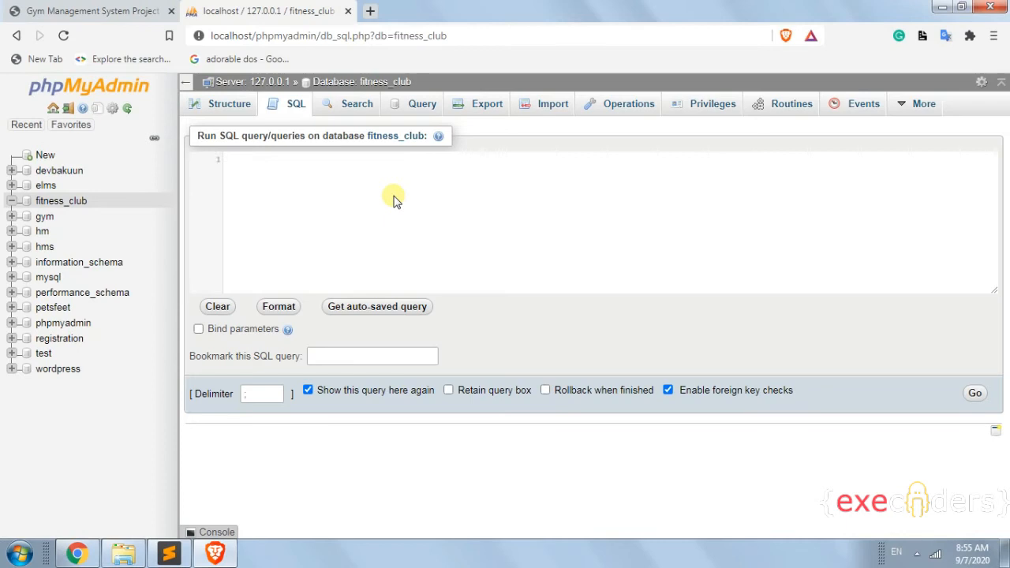
key("ctrl+v")
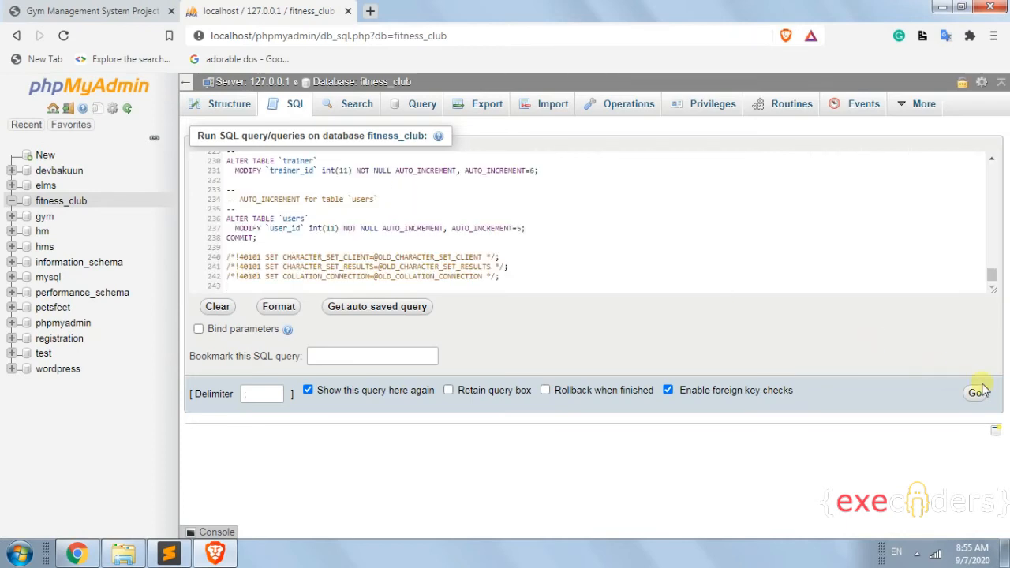
left_click(979, 393)
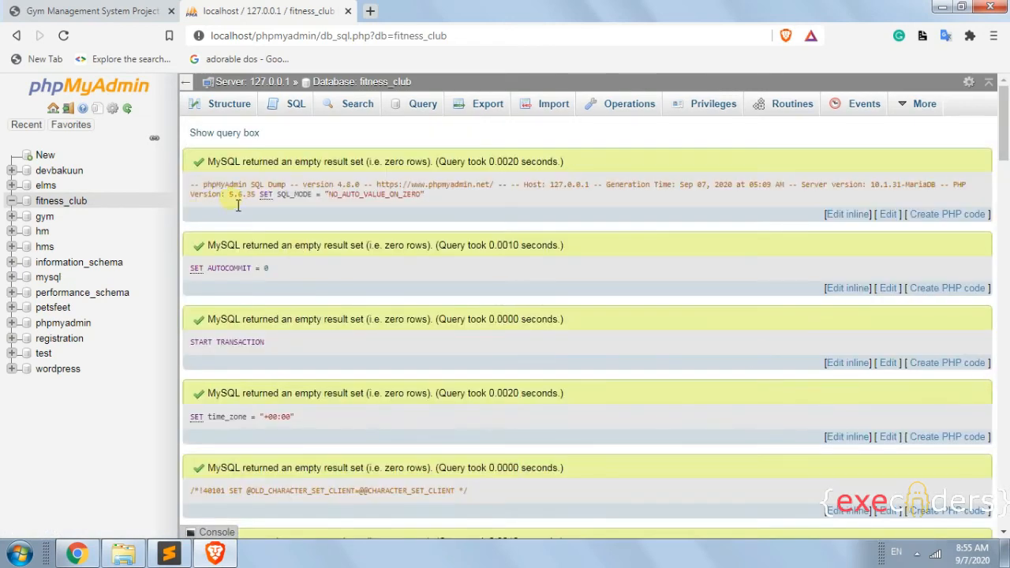
left_click(70, 205)
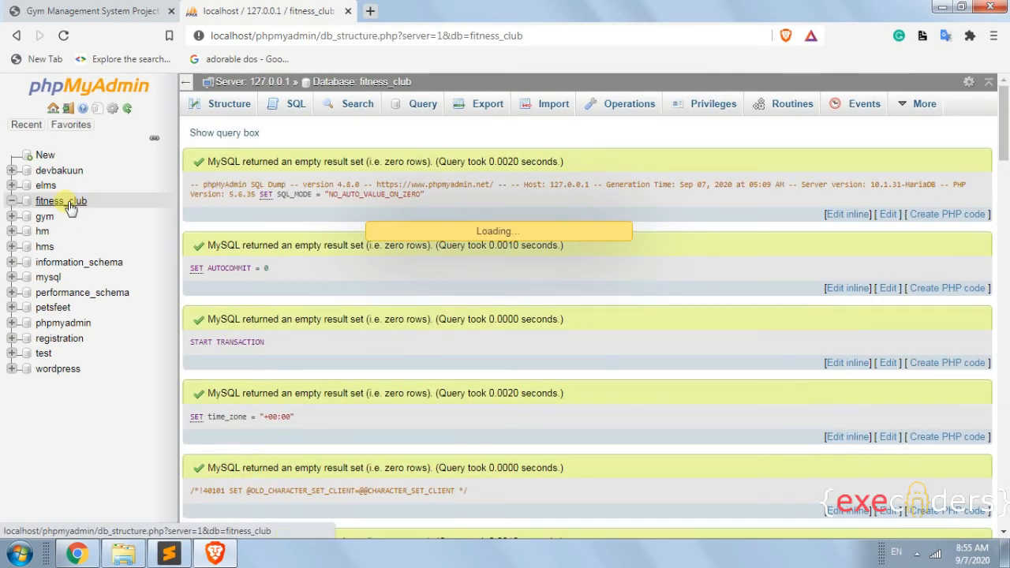
Copy the fitness-club-1.0 folder from the Desktop and open F:\xampp\htdocs in a new Explorer window.
left_click(134, 555)
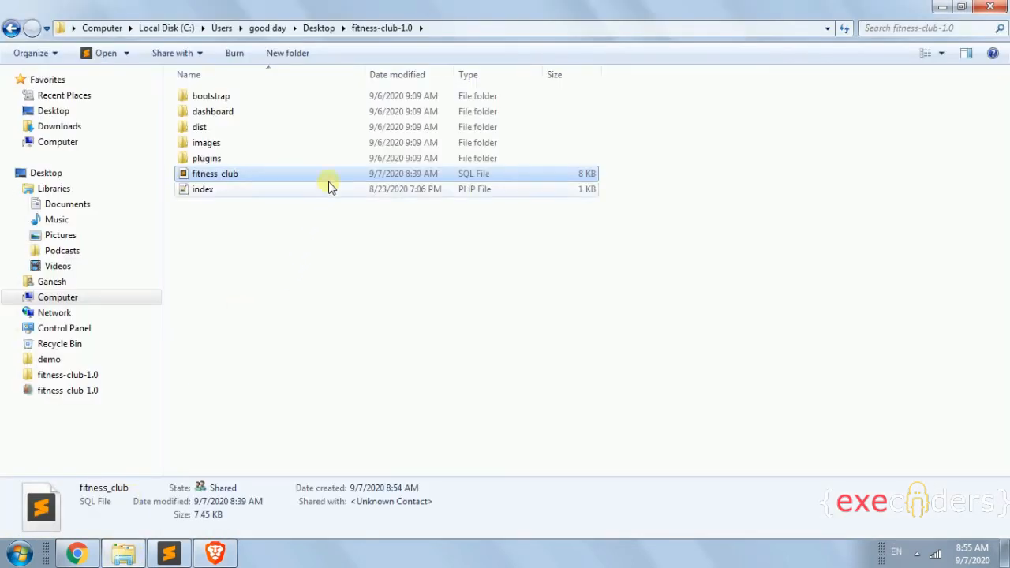
left_click(322, 28)
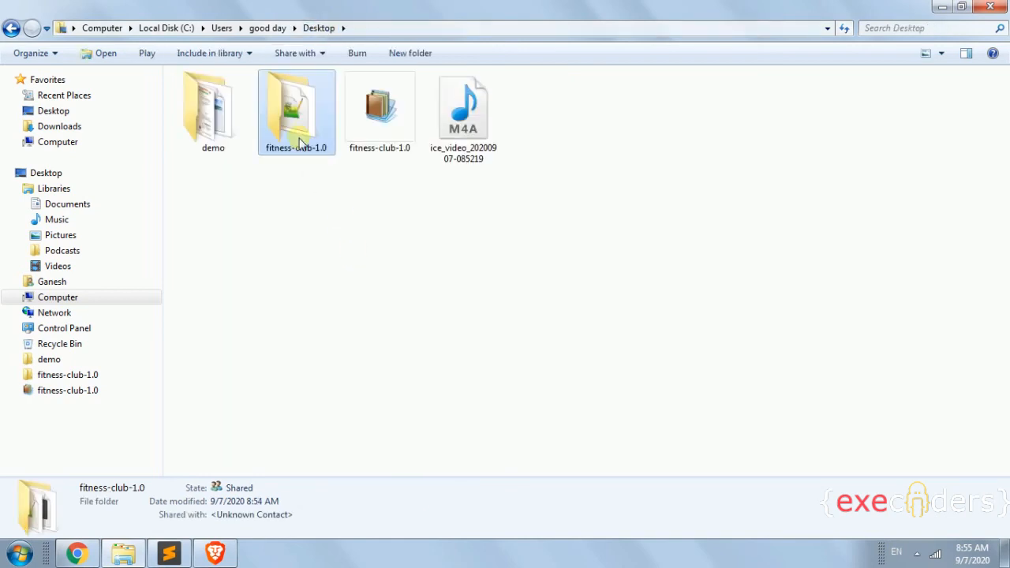
left_click(137, 555)
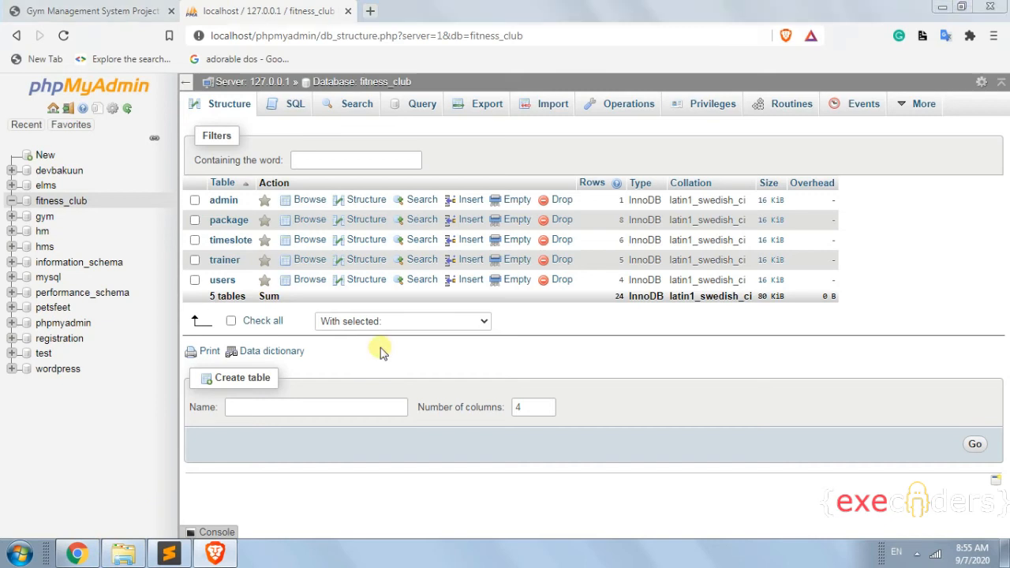
key("super+e")
double_click(509, 99)
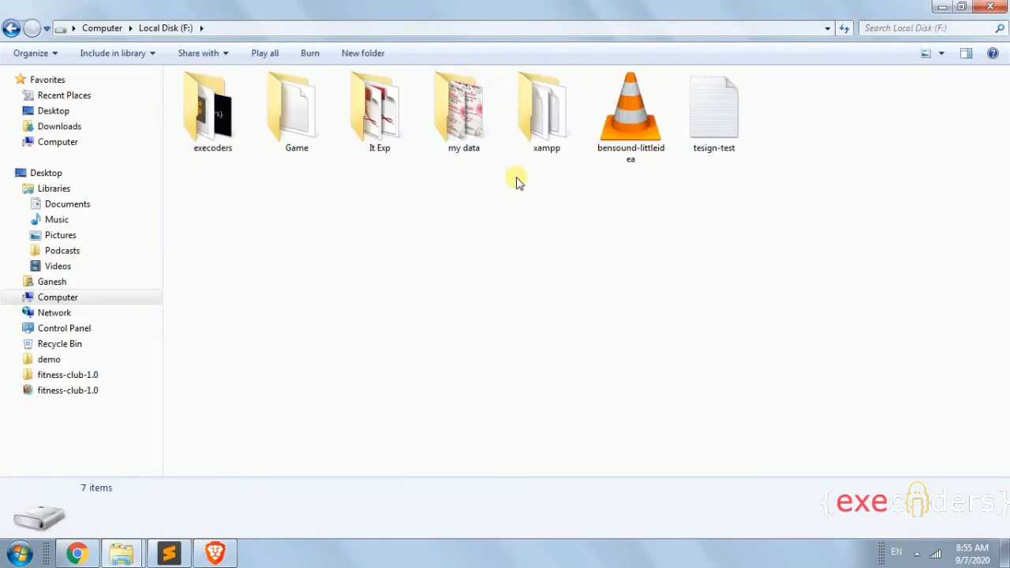
double_click(546, 144)
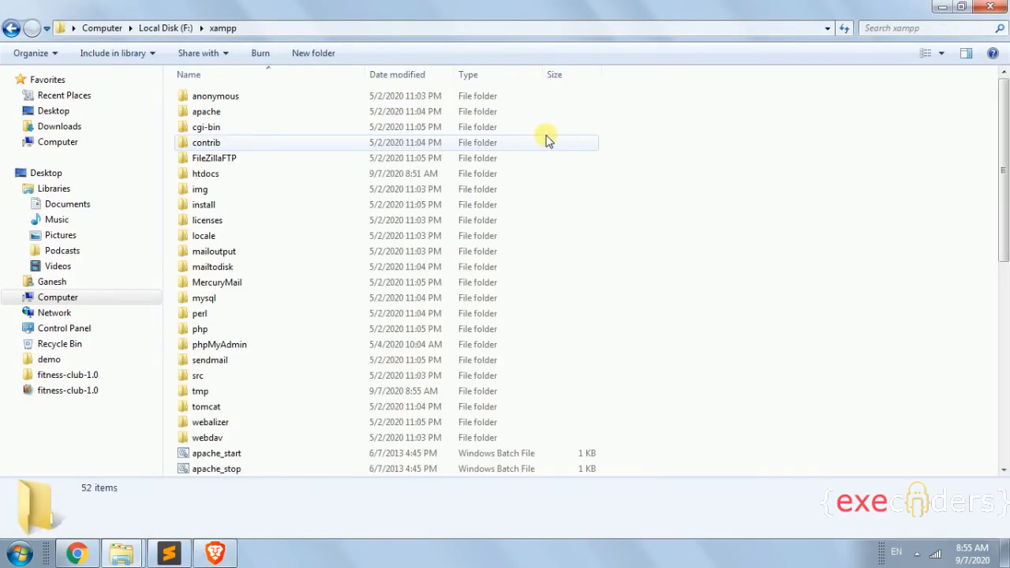
double_click(265, 174)
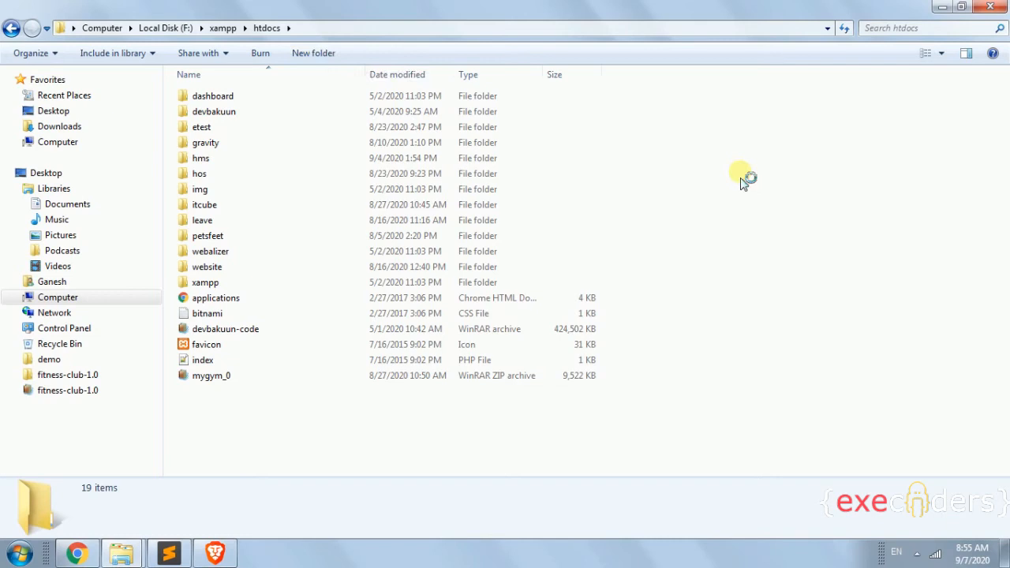
Paste the project into htdocs, rename it fitness-club, and open the folder.
key("ctrl+v")
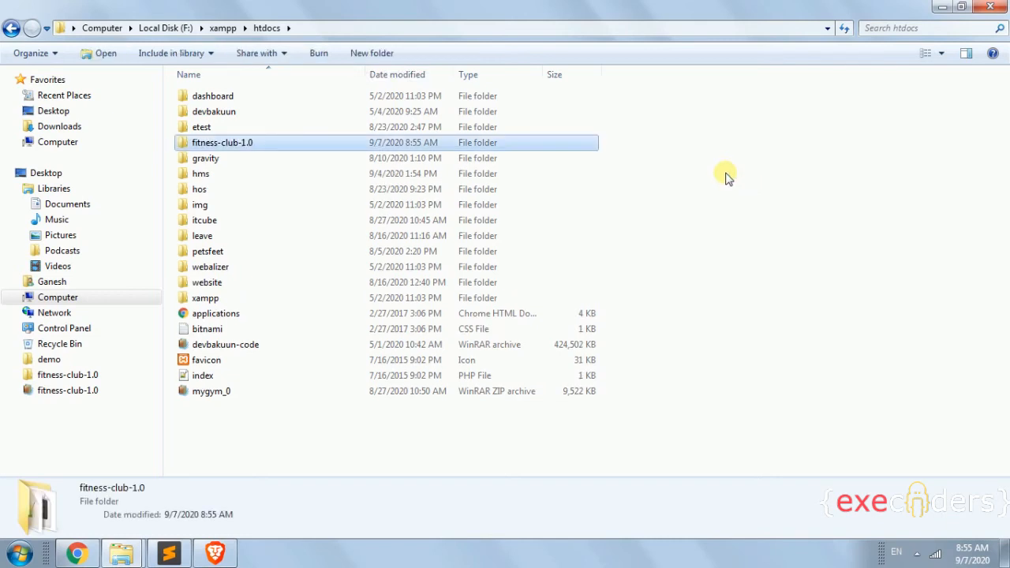
key("F2")
key("End")
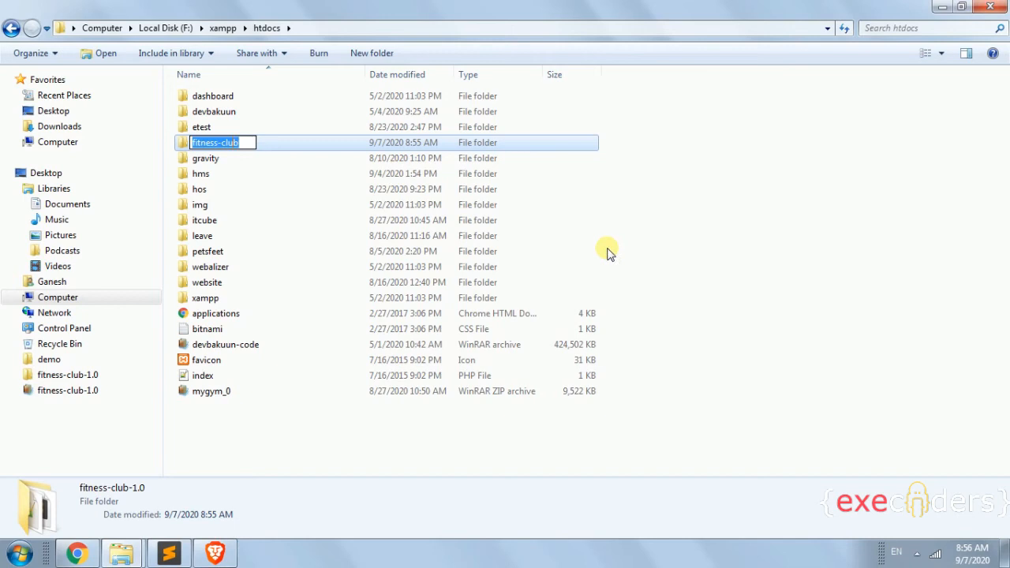
left_click(690, 270)
double_click(285, 149)
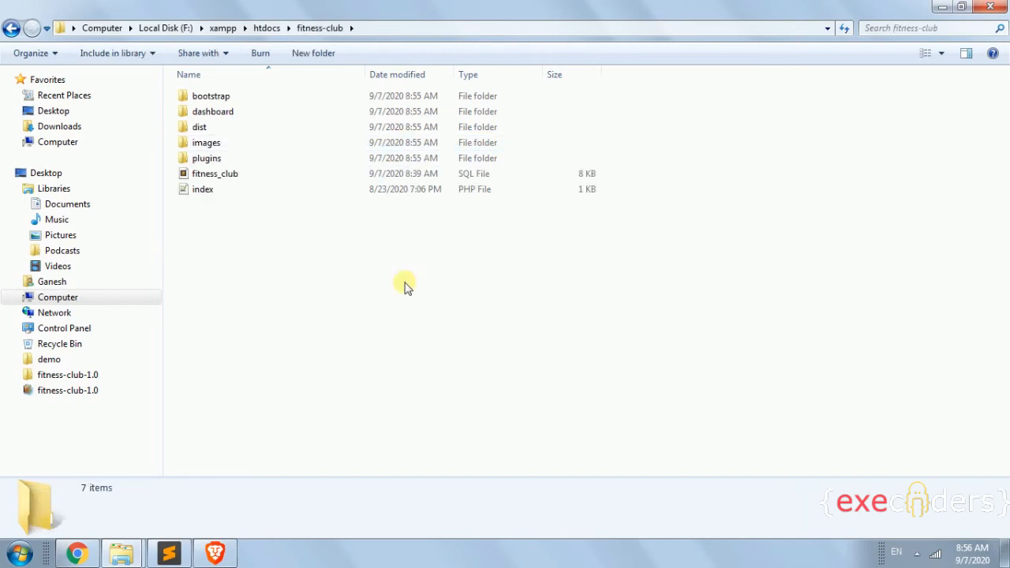
Load localhost/fitness-club in a new browser tab.
left_click(224, 546)
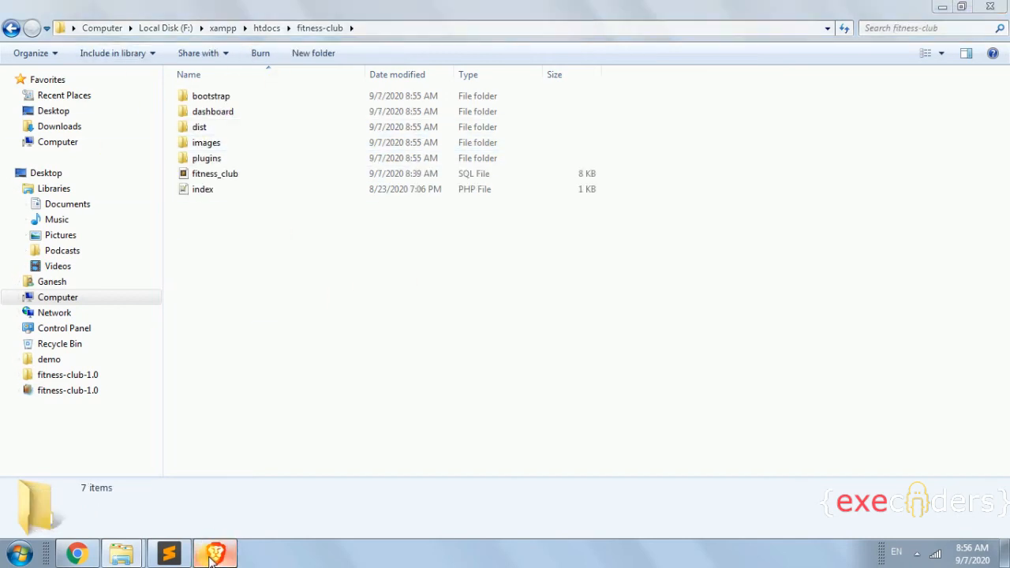
left_click(371, 11)
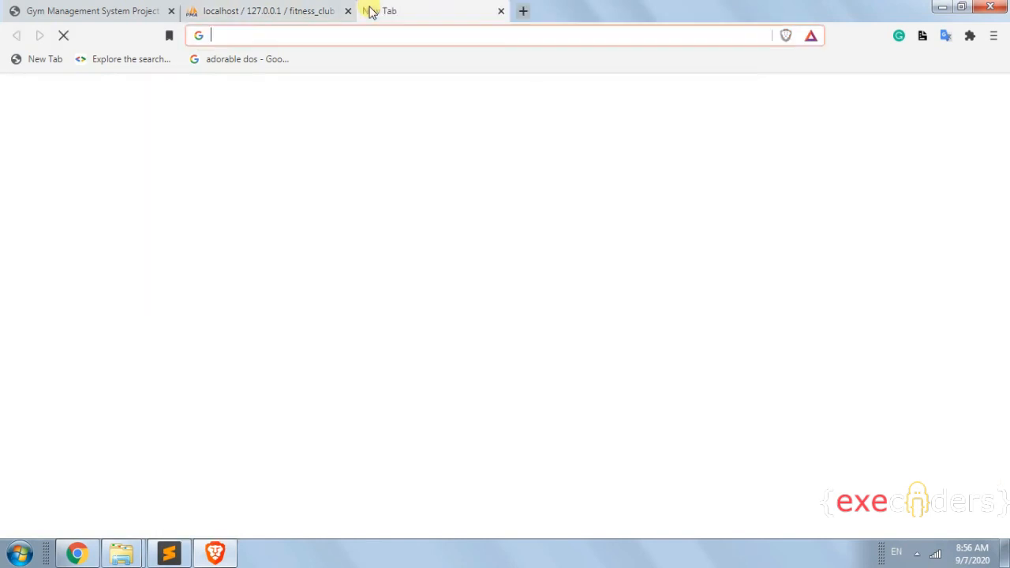
type("localhost/ph")
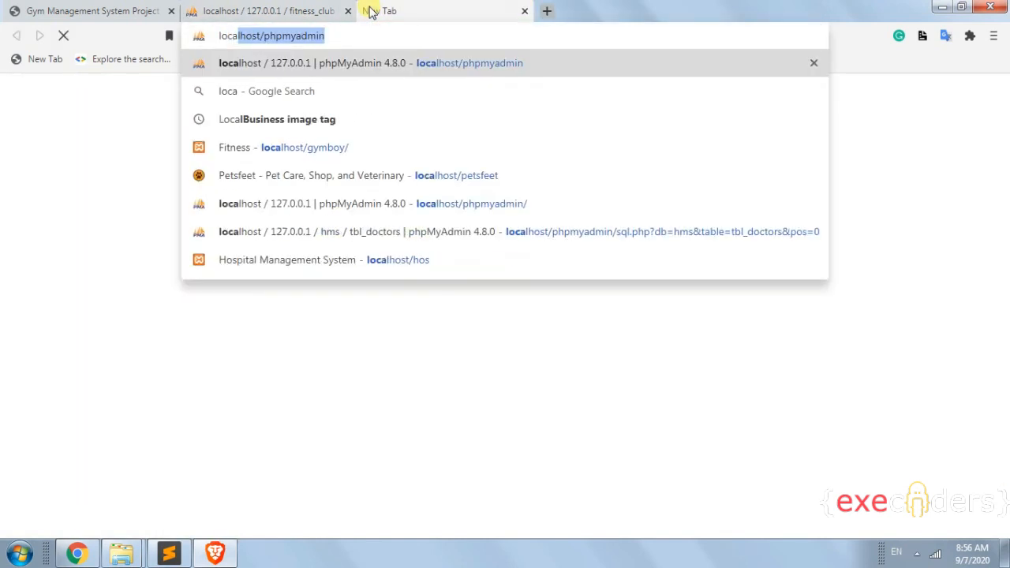
key("BackSpace")
key("BackSpace")
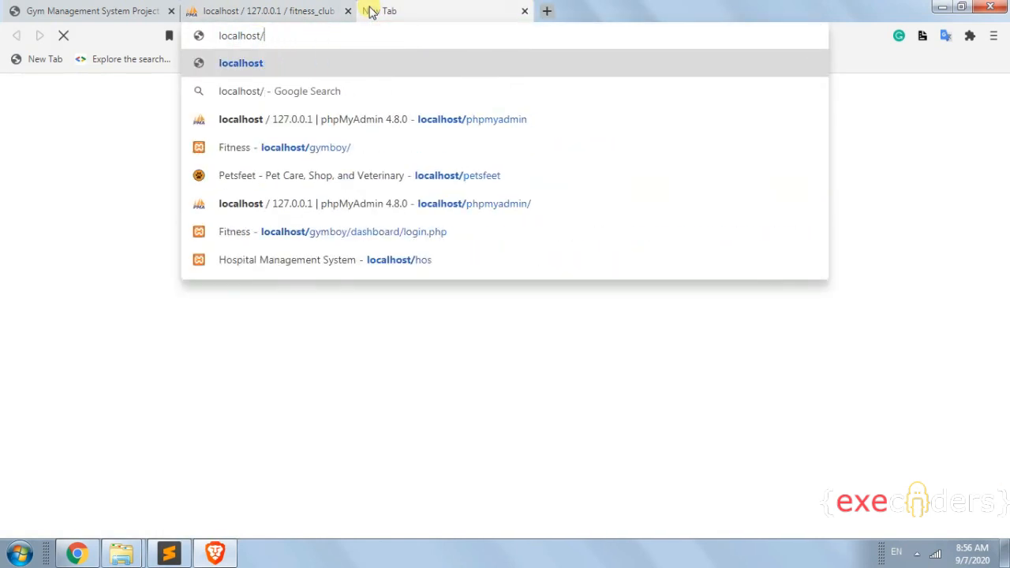
type("fitness-club")
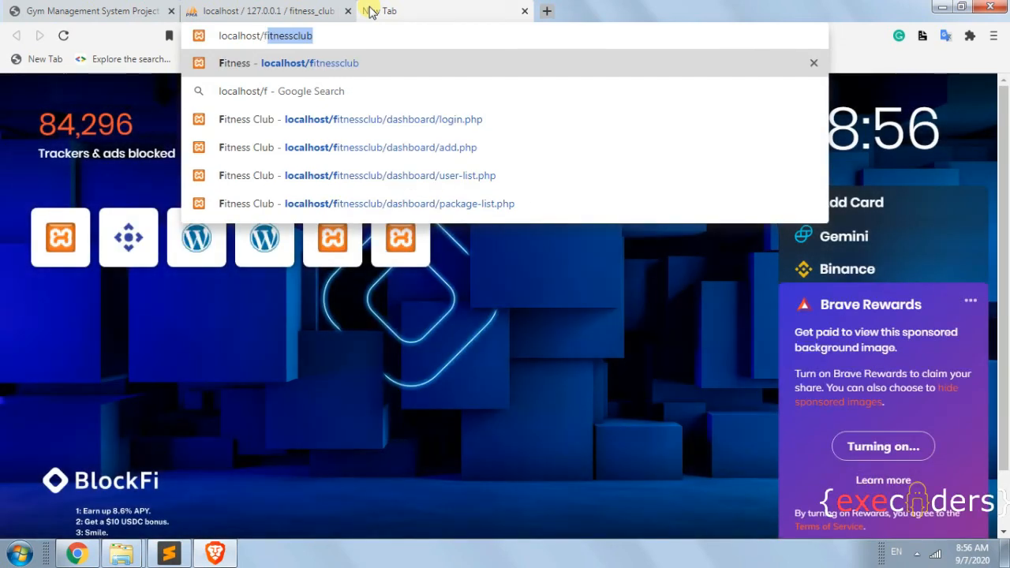
key("Right")
type("-")
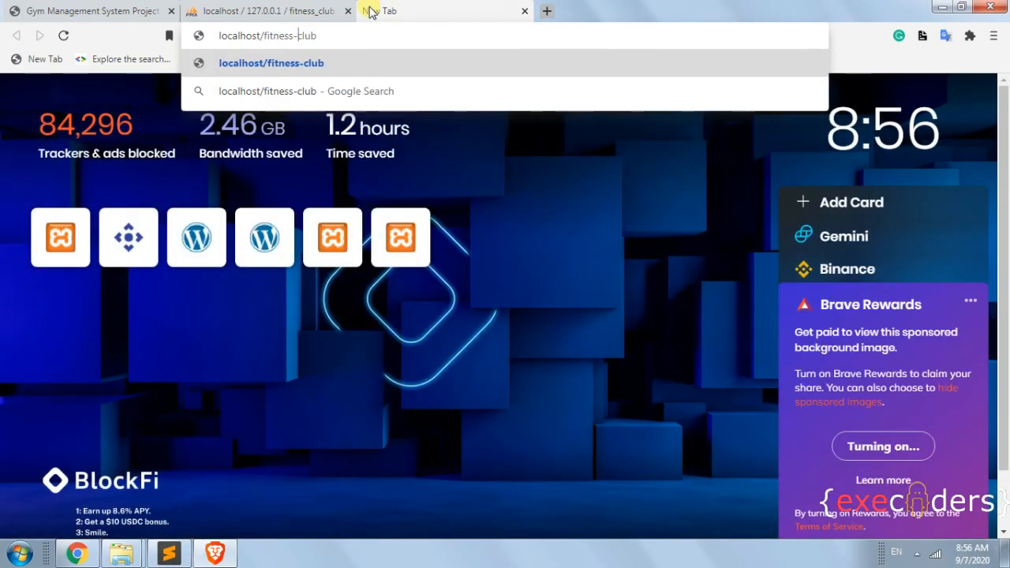
key("Return")
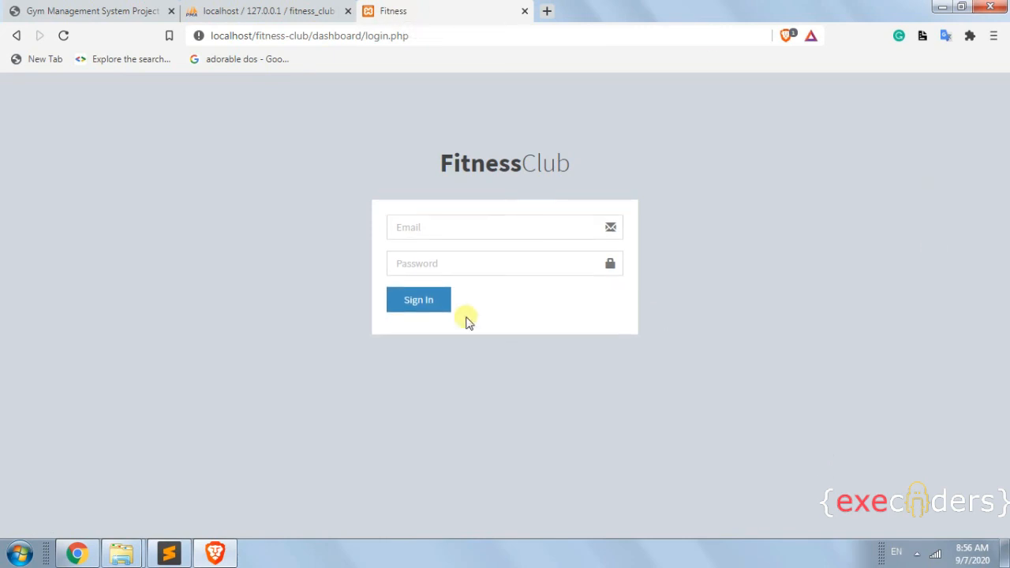
Log in with the administrator email and password to open the Fitness Club dashboard.
left_click(496, 230)
type("admin")
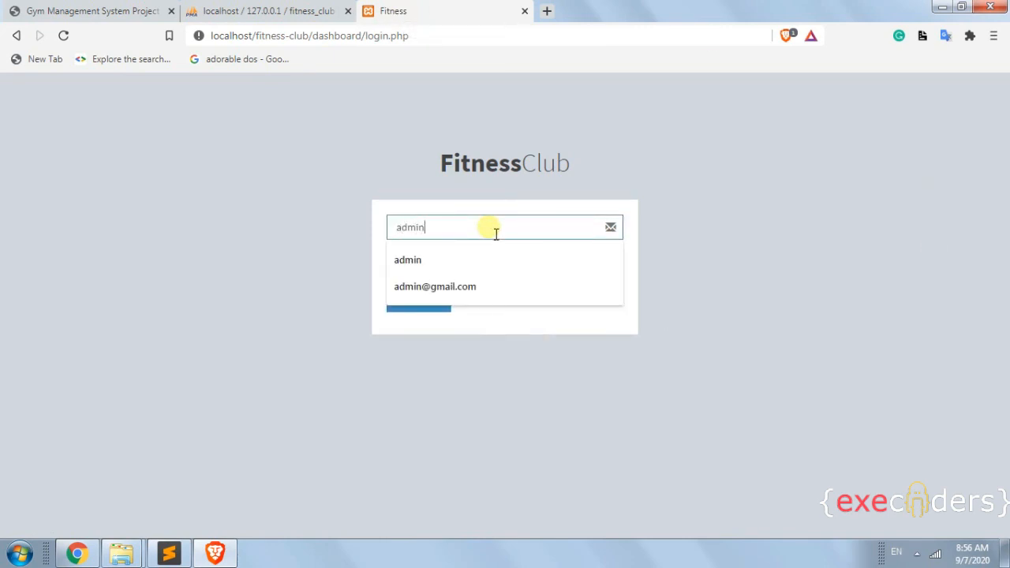
key("Tab")
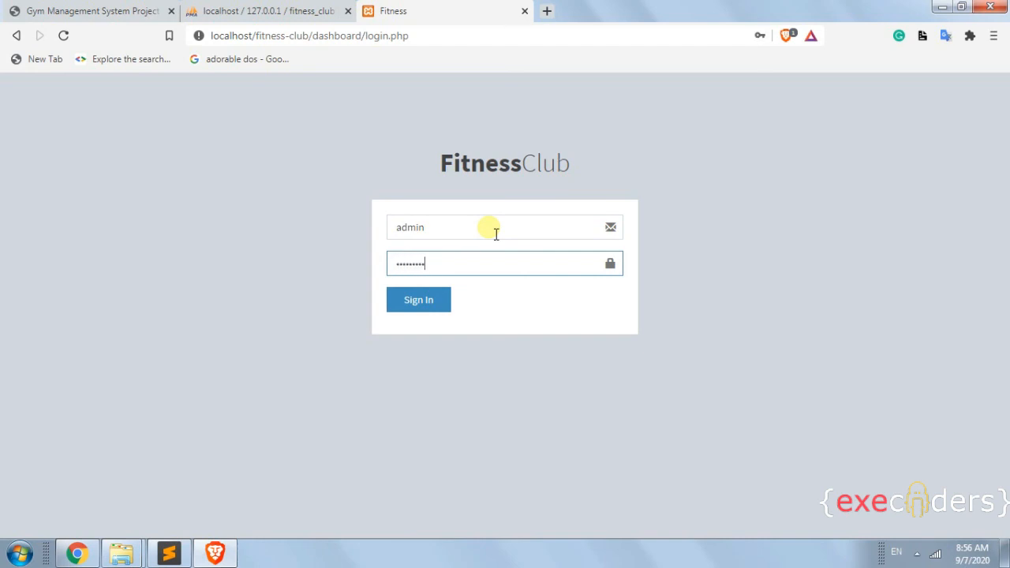
left_click(440, 306)
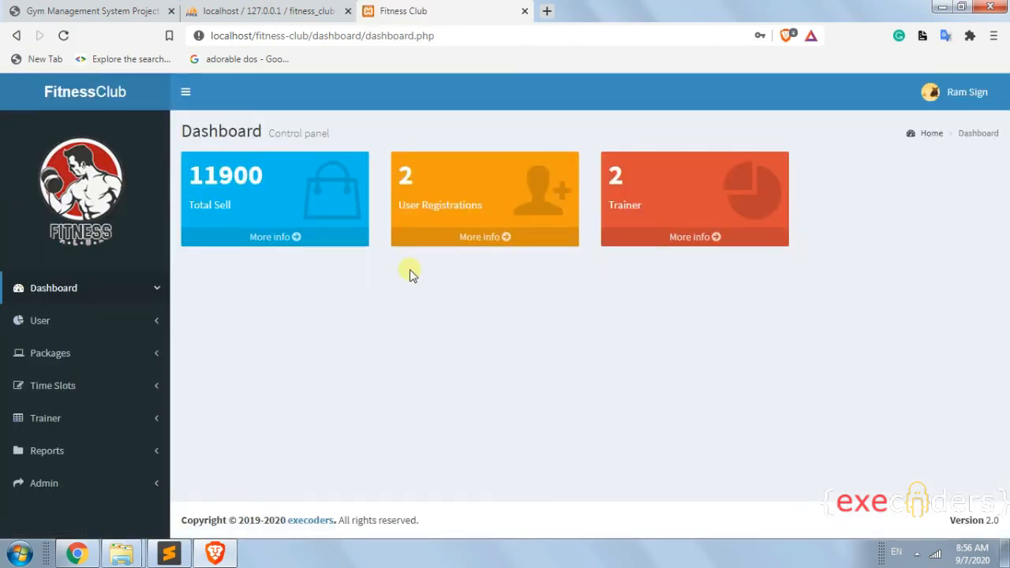
Sign out of the Fitness Club administrator account from the header user menu and confirm the logout.
left_click(965, 93)
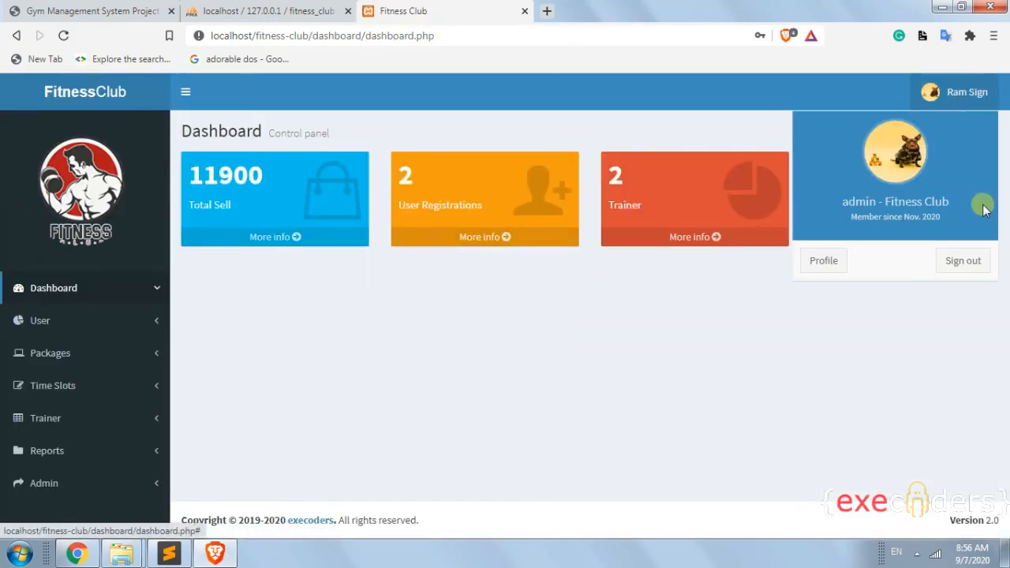
left_click(975, 268)
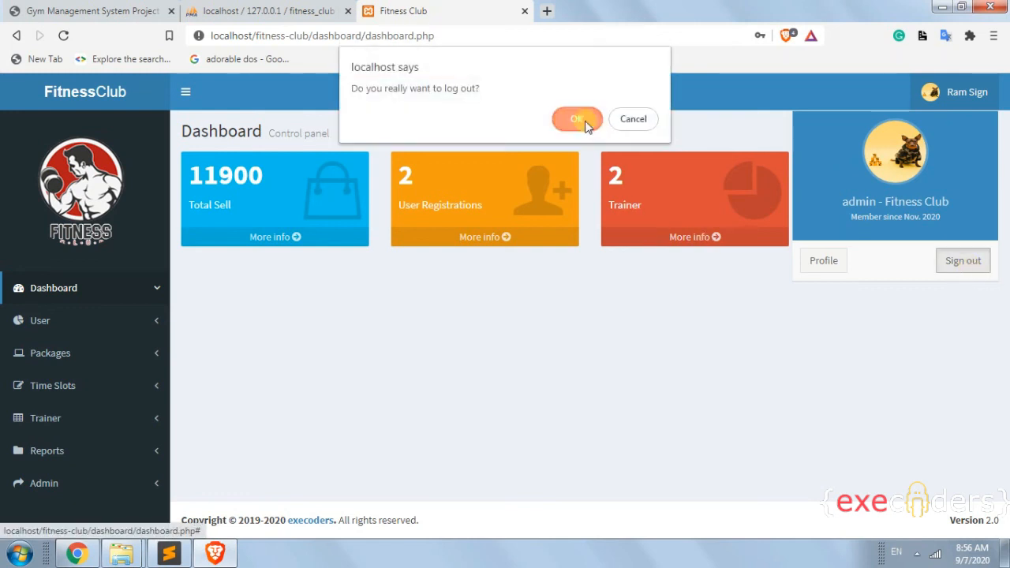
left_click(588, 123)
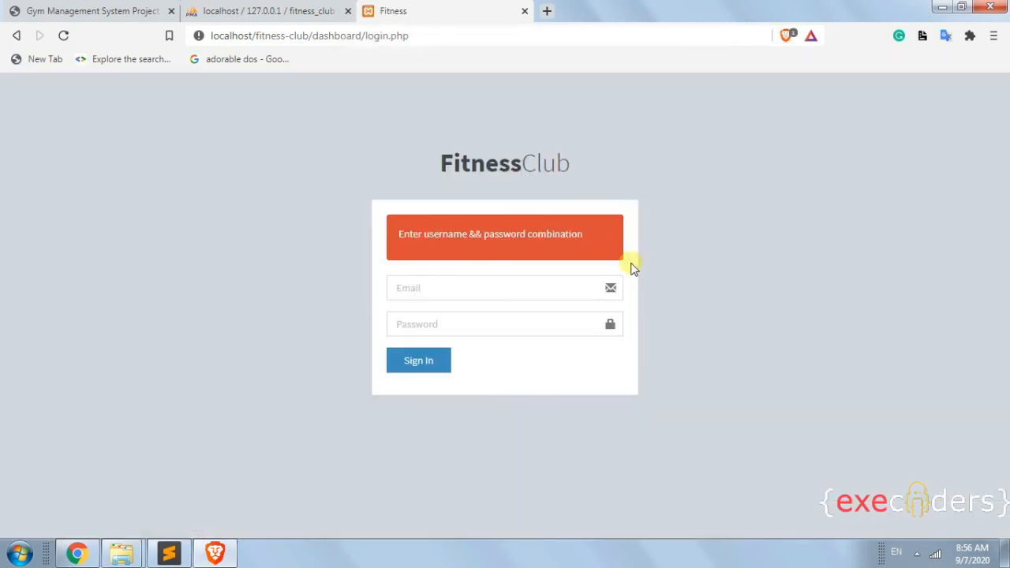